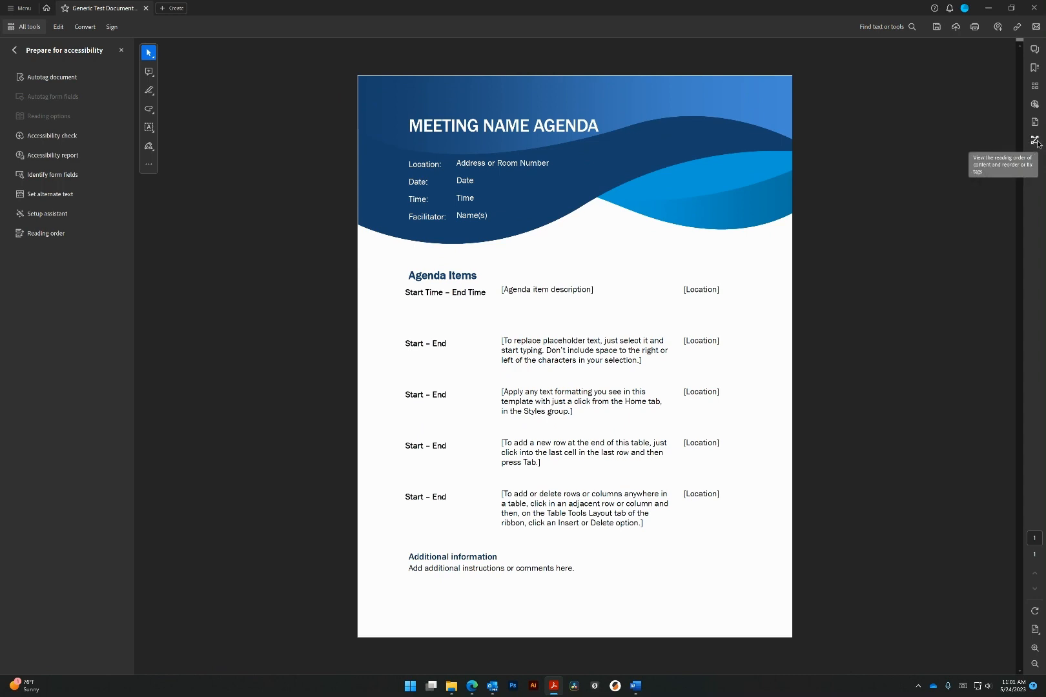
# - Show the document's reading order and examine which page region each entry on page 1 covers, from the header figure to Additional information
pyautogui.click(1039, 144)
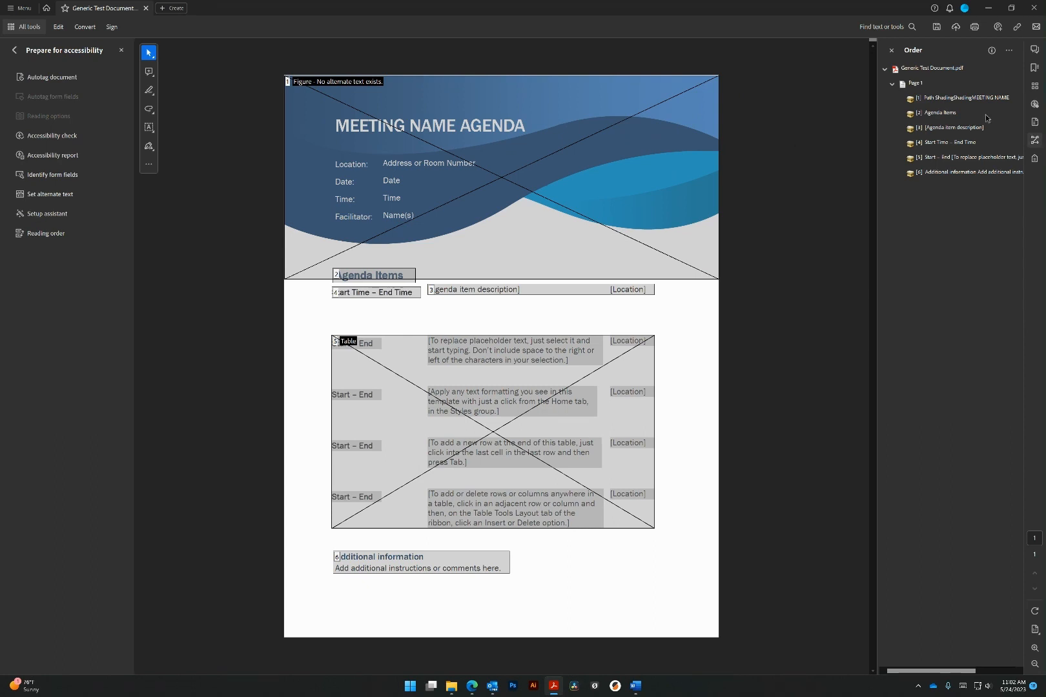
pyautogui.click(931, 87)
pyautogui.click(940, 100)
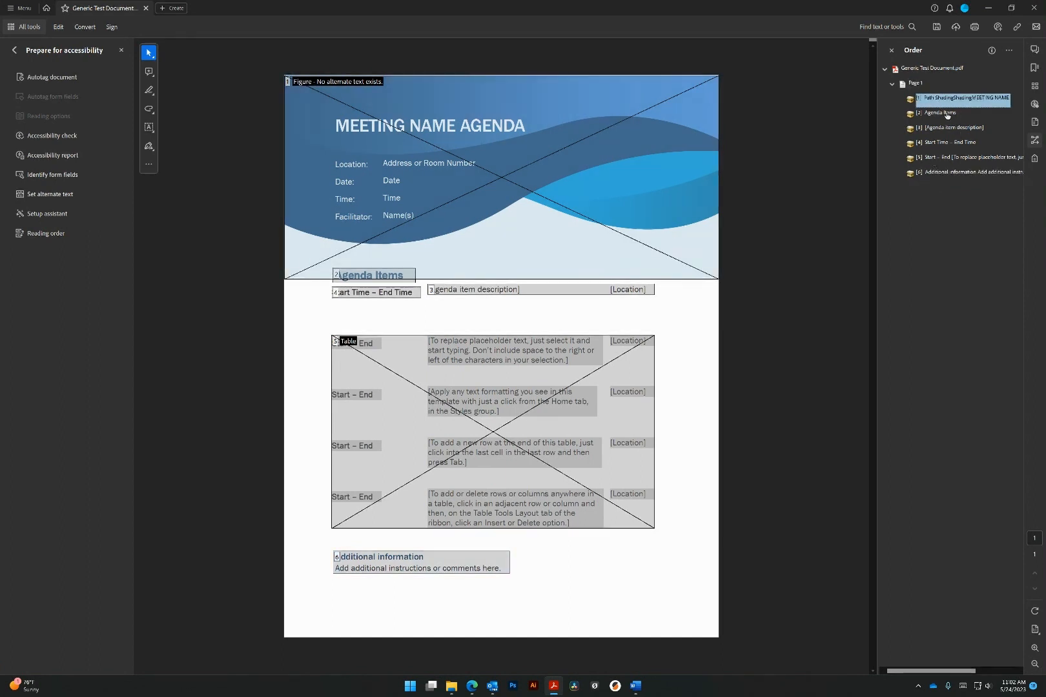
pyautogui.click(946, 114)
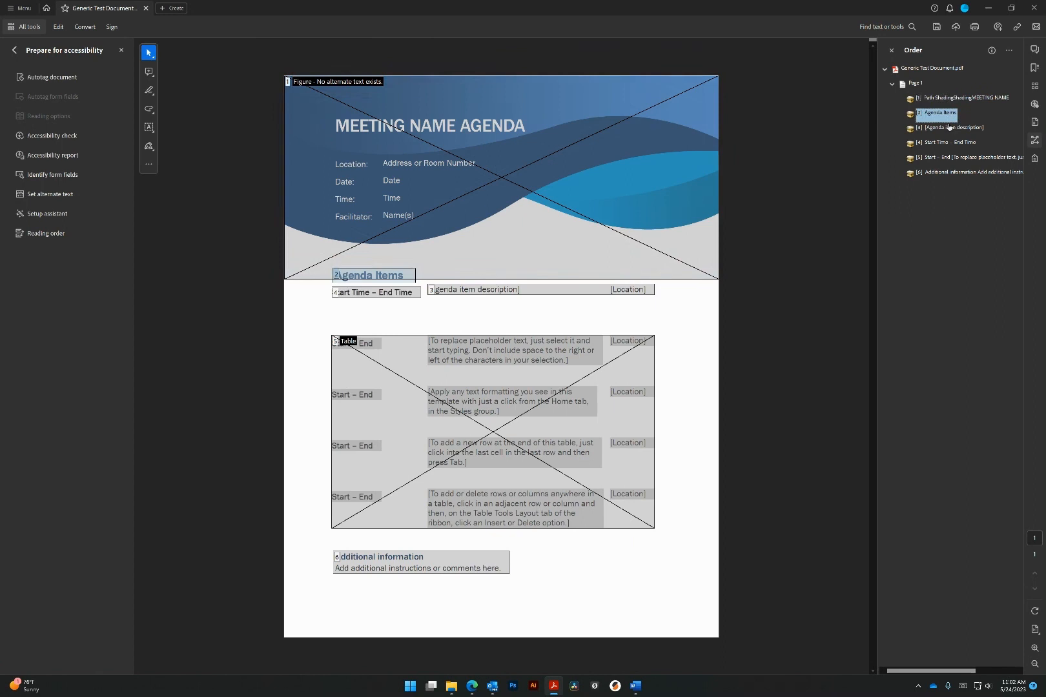
pyautogui.click(953, 130)
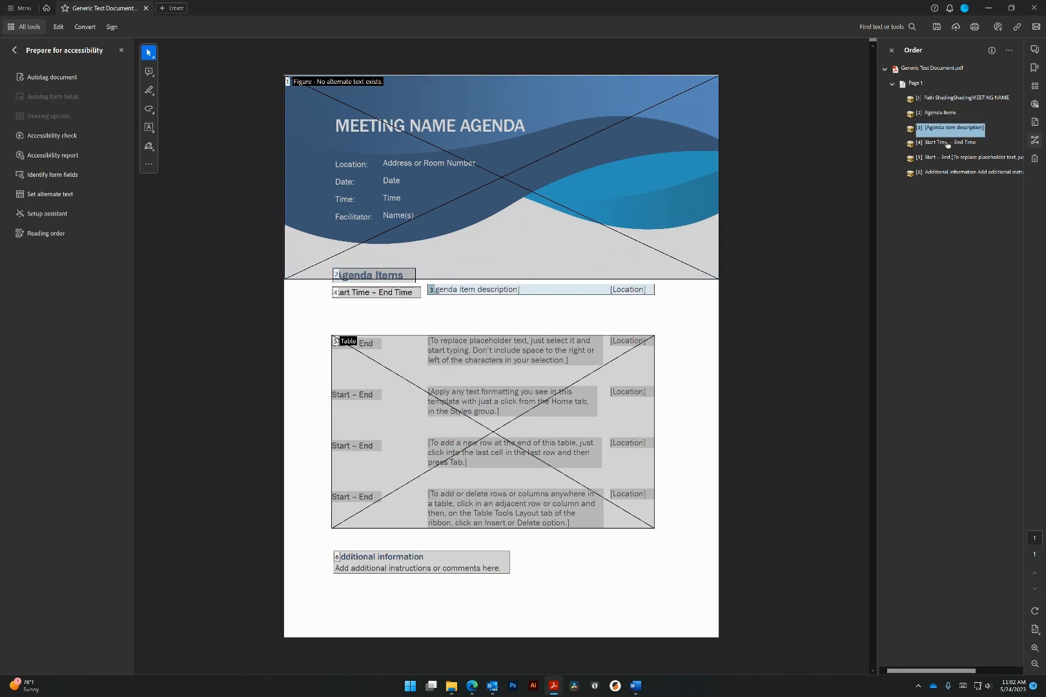
pyautogui.click(946, 144)
pyautogui.click(946, 158)
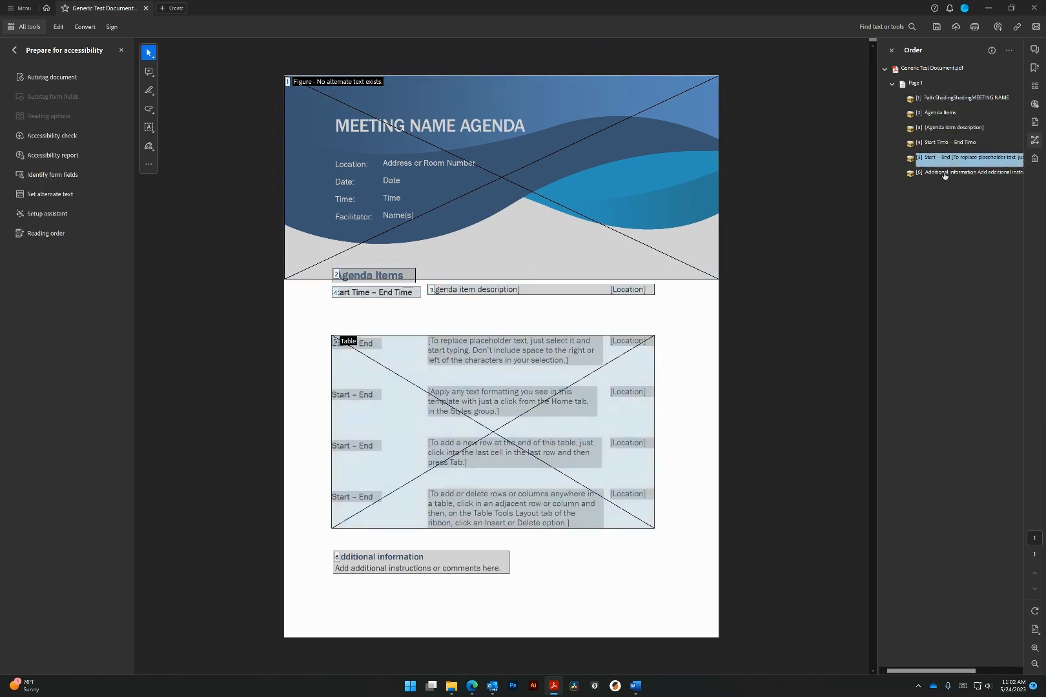
pyautogui.click(945, 174)
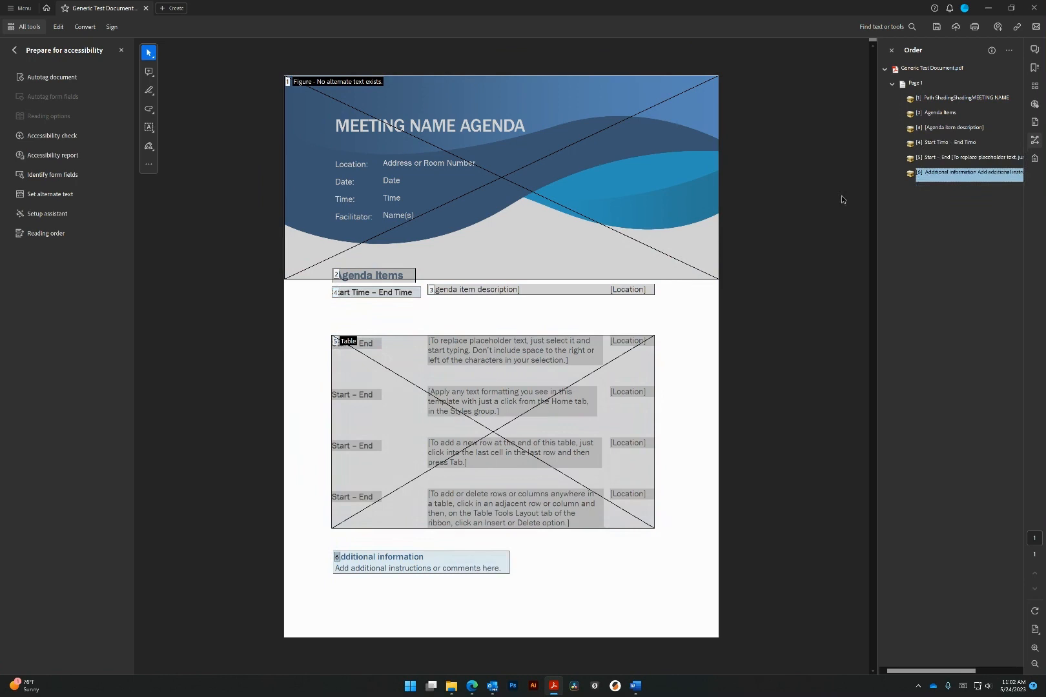
# - Review the tagging options for the Start – End table entry and open the Reading Order tool for page 1
pyautogui.click(940, 159)
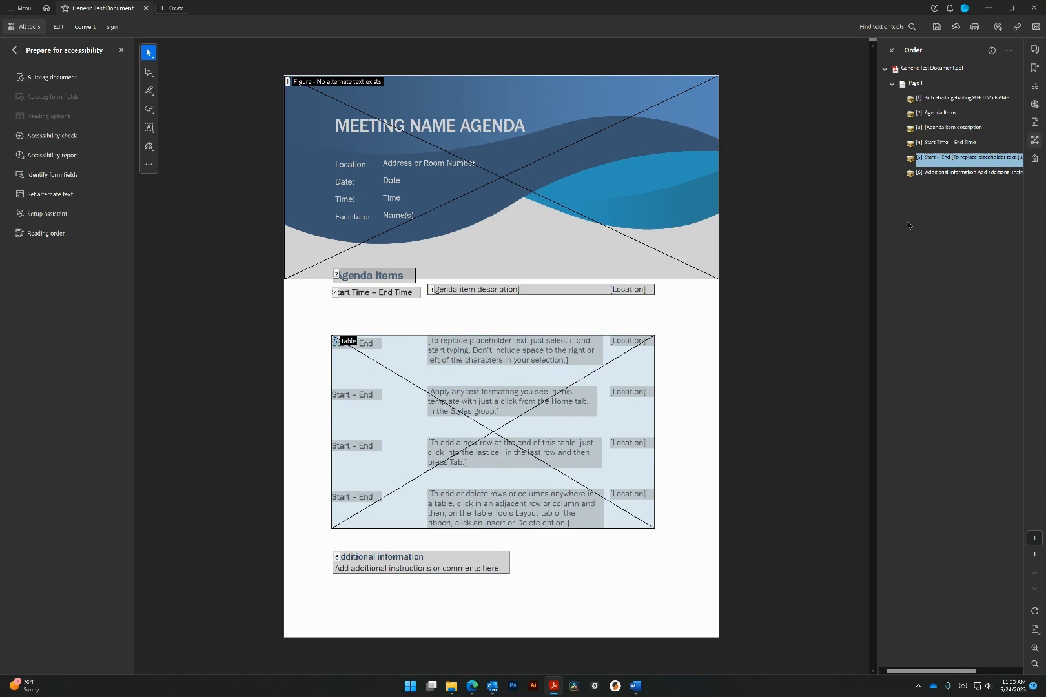
pyautogui.rightClick(941, 162)
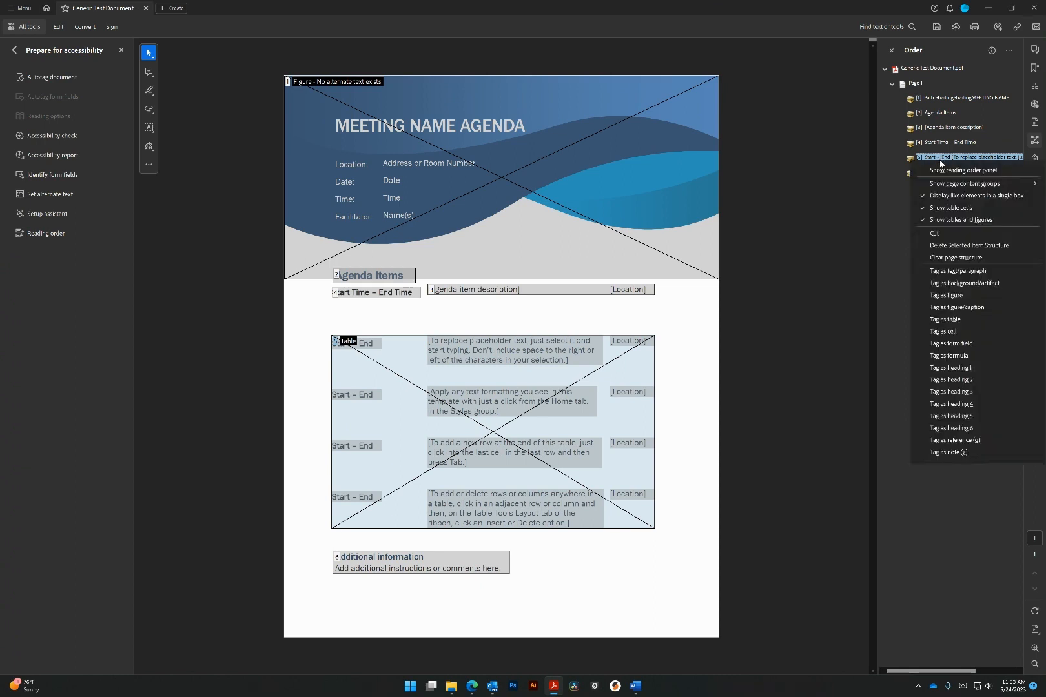
pyautogui.rightClick(915, 83)
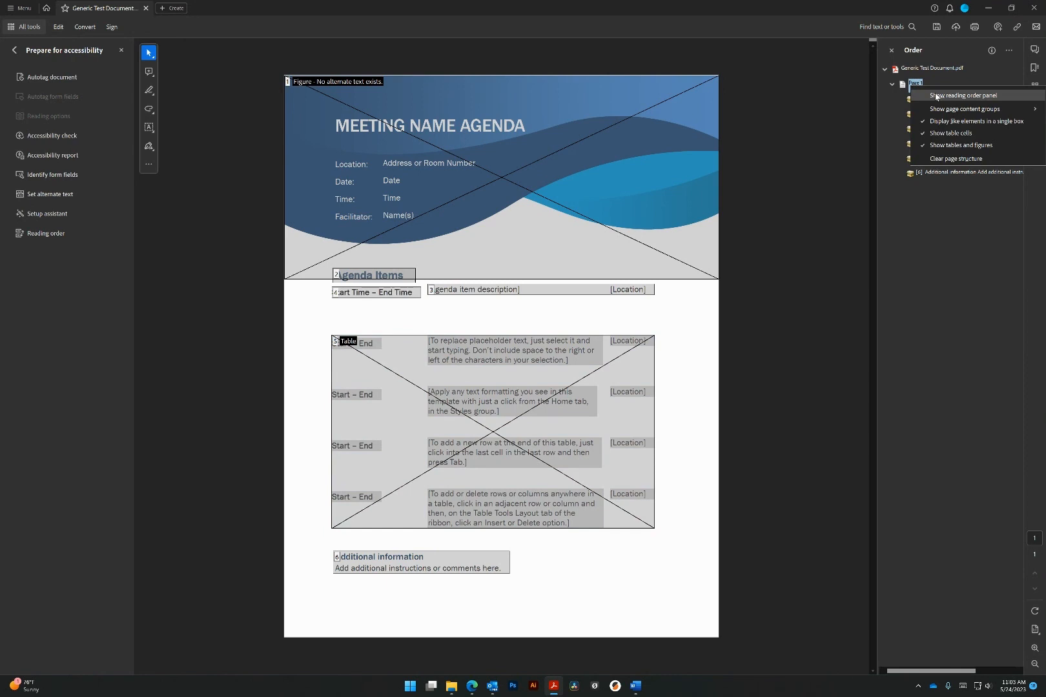
pyautogui.click(936, 96)
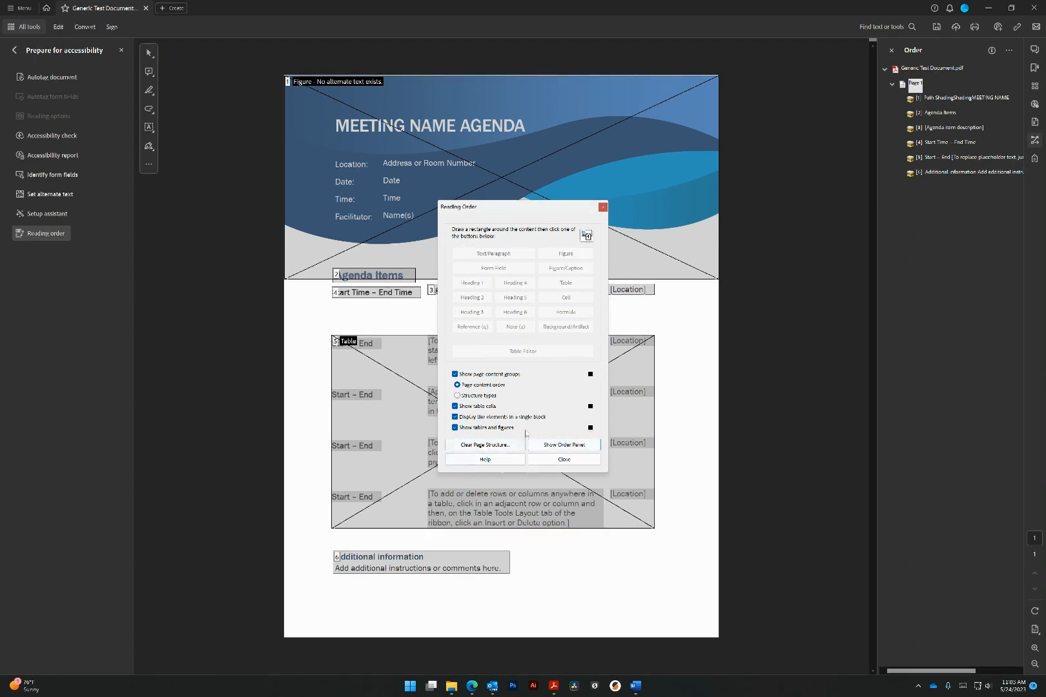
# - Select the MEETING NAME AGENDA title to view its available tag types, and close the Reading Order tool without tagging it
pyautogui.click(475, 397)
pyautogui.click(478, 387)
pyautogui.moveTo(332, 114); pyautogui.dragTo(532, 136)
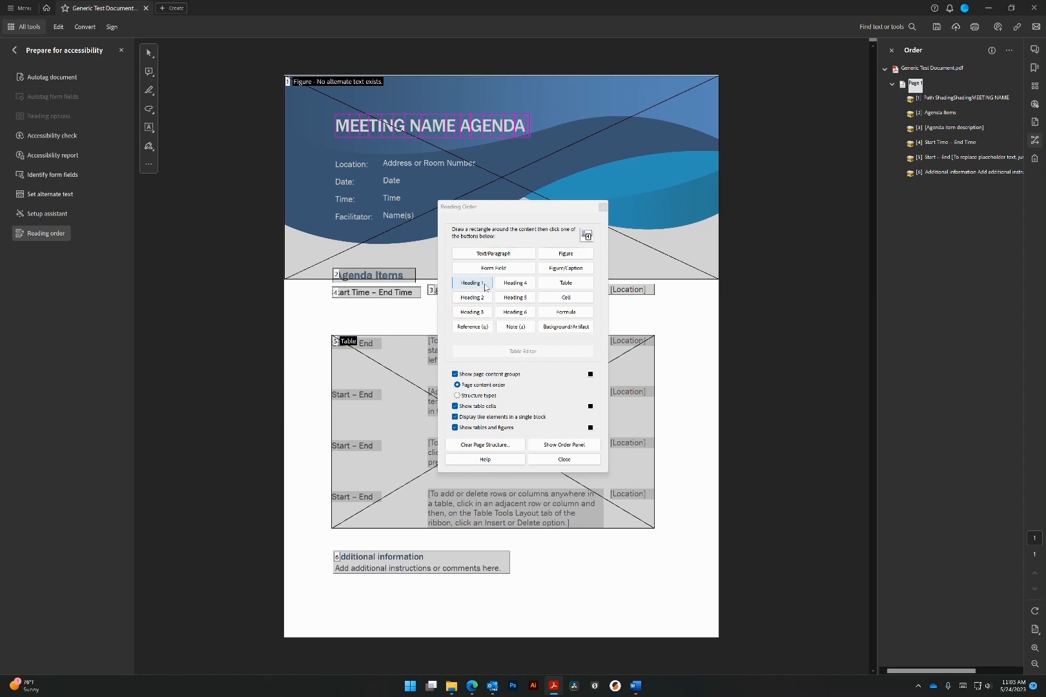
pyautogui.click(576, 464)
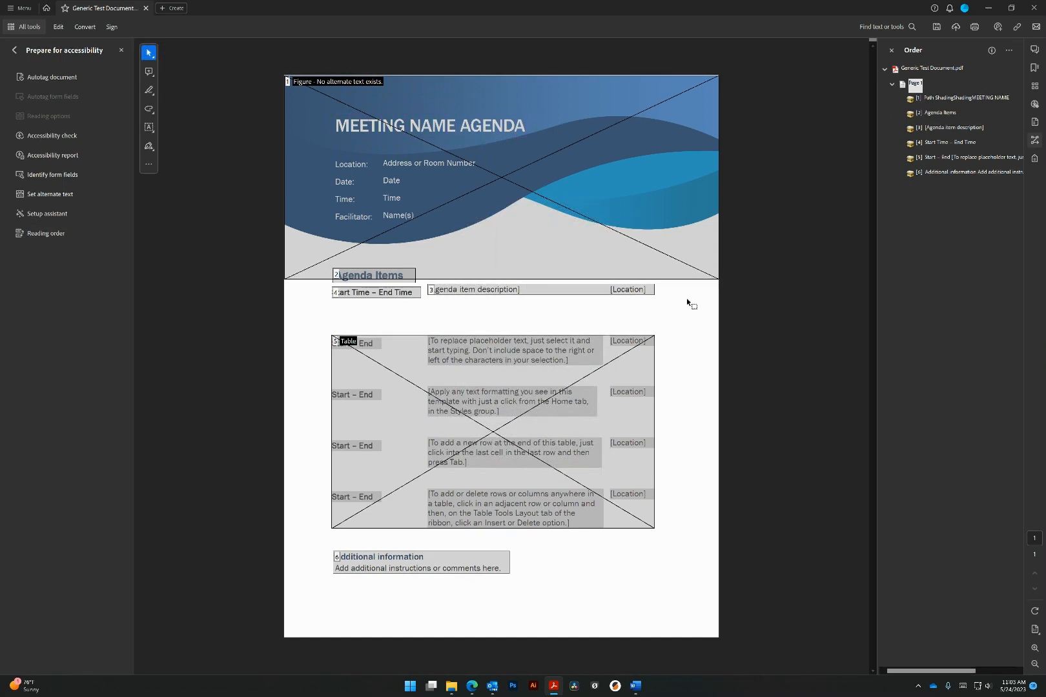
# - Show the document's content structure and expand the Artifact container on page 1
pyautogui.click(1033, 125)
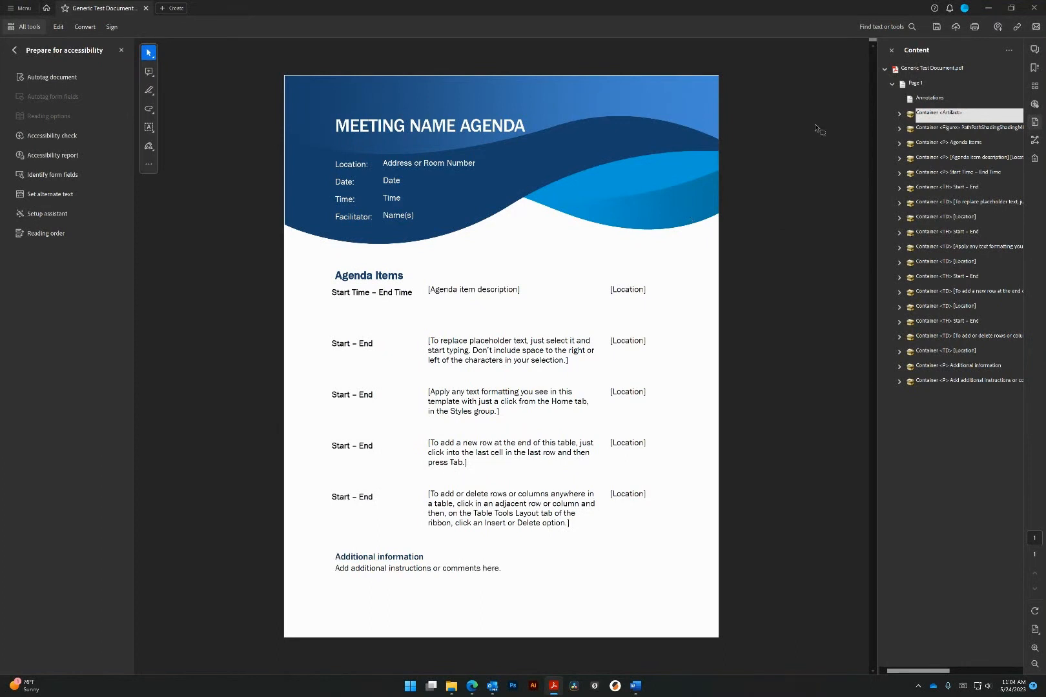
pyautogui.click(900, 114)
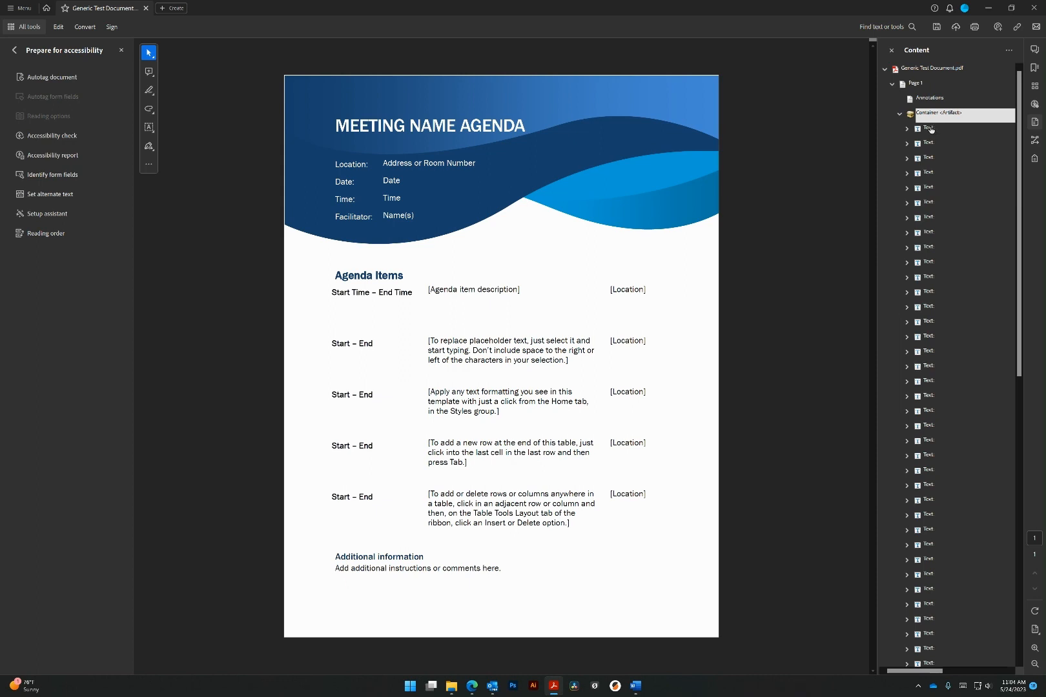
pyautogui.click(902, 116)
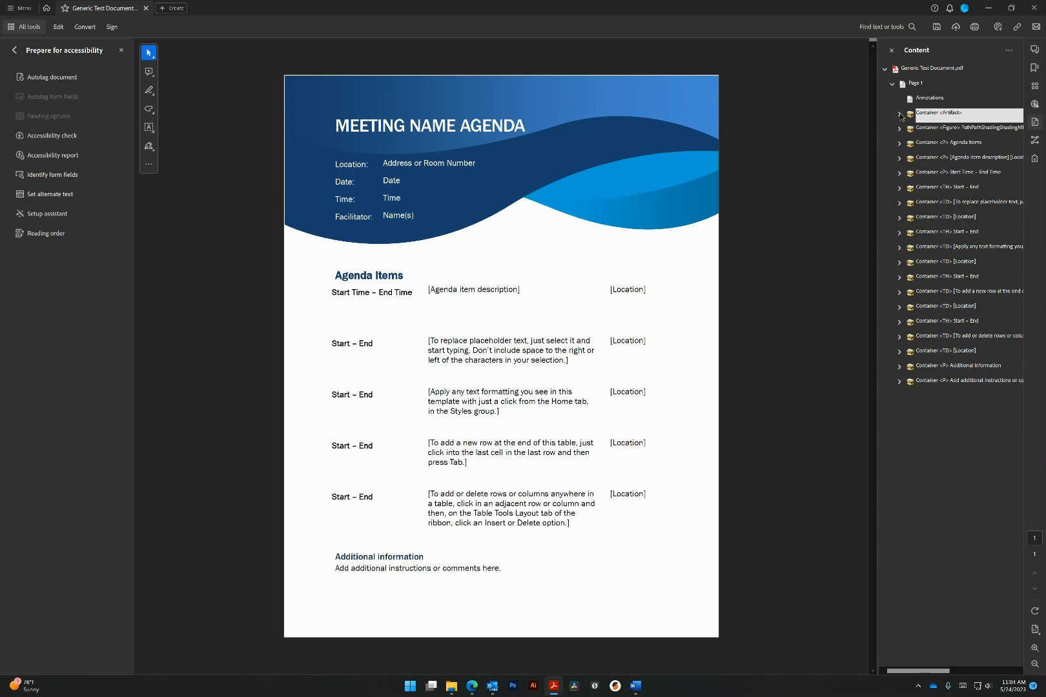
pyautogui.click(900, 115)
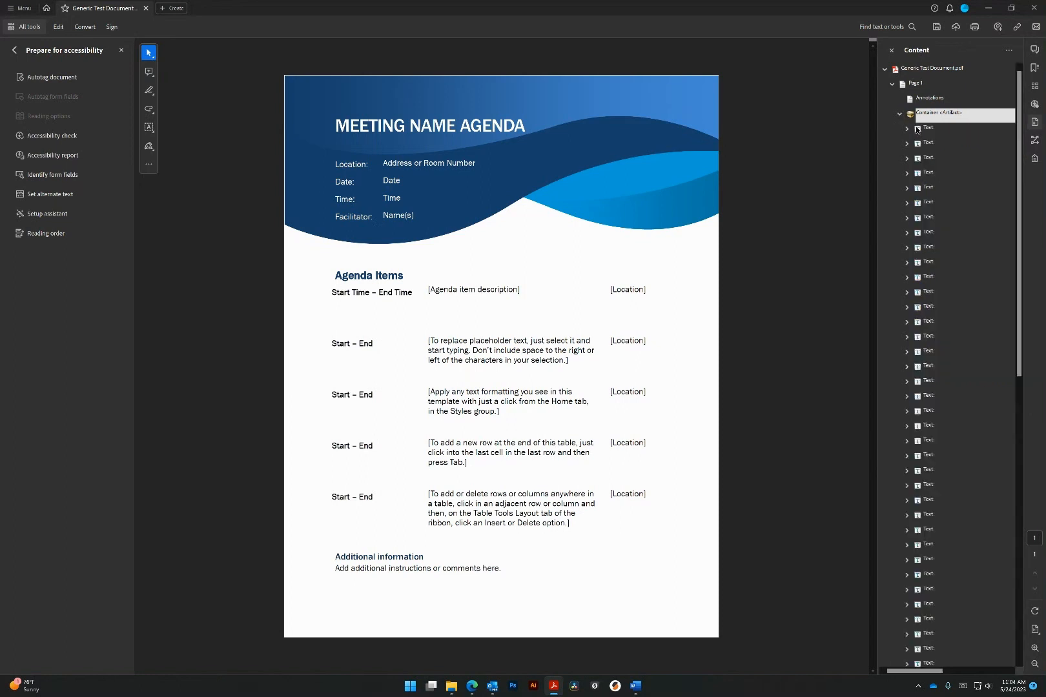
# - Go through the text objects inside the Artifact container to see where each sits on the page, and collapse the container
pyautogui.click(928, 130)
pyautogui.click(931, 144)
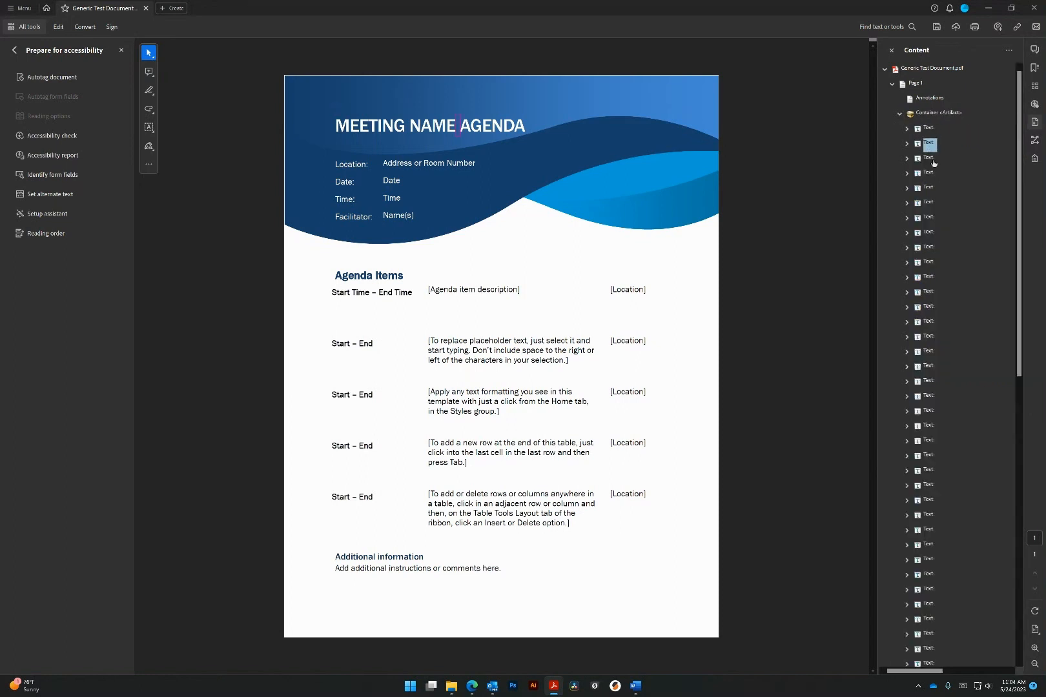
pyautogui.click(933, 163)
pyautogui.click(931, 174)
pyautogui.click(930, 189)
pyautogui.click(930, 204)
pyautogui.click(931, 218)
pyautogui.click(930, 233)
pyautogui.click(929, 248)
pyautogui.click(928, 263)
pyautogui.press('Down')
pyautogui.press('Down')
pyautogui.click(899, 114)
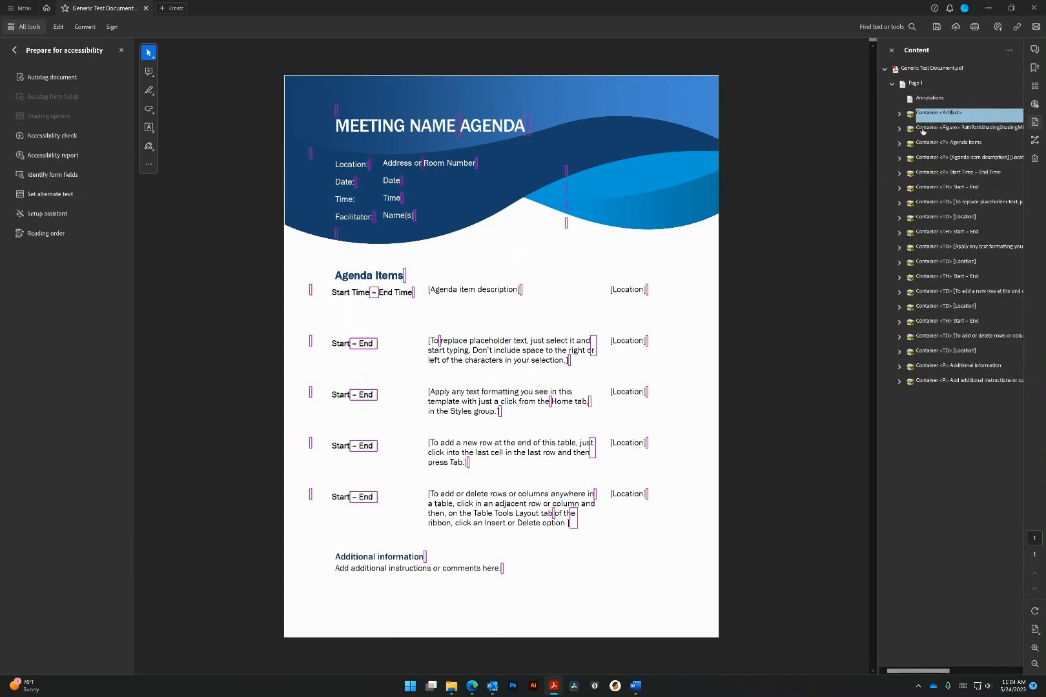
# - Expand the header's Figure container and view its content and tag properties
pyautogui.click(921, 129)
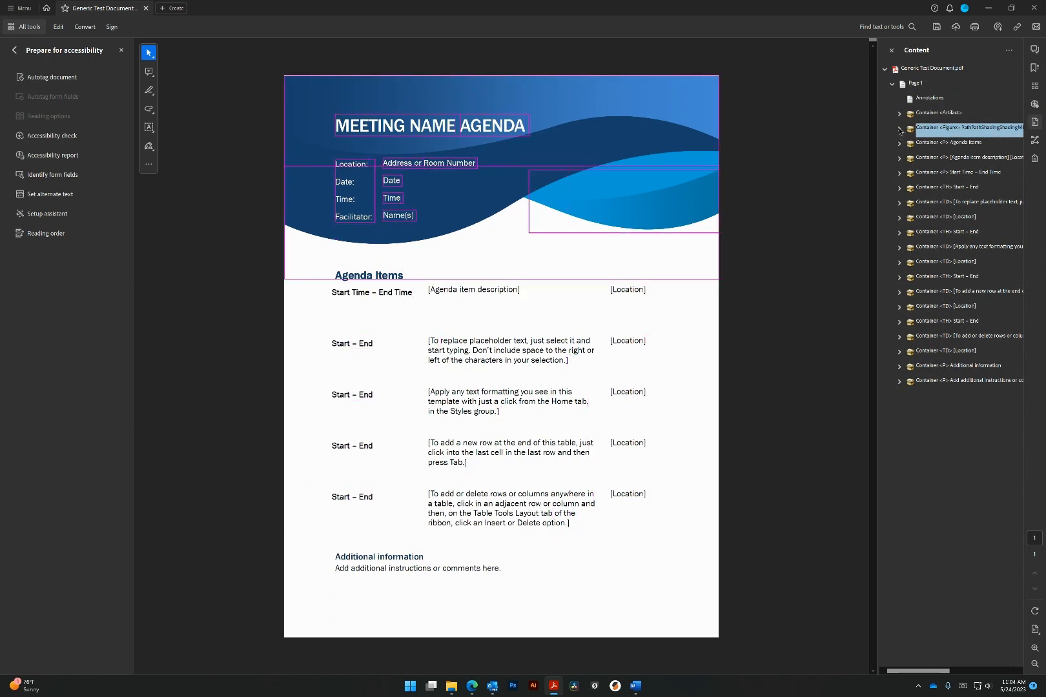
pyautogui.click(900, 129)
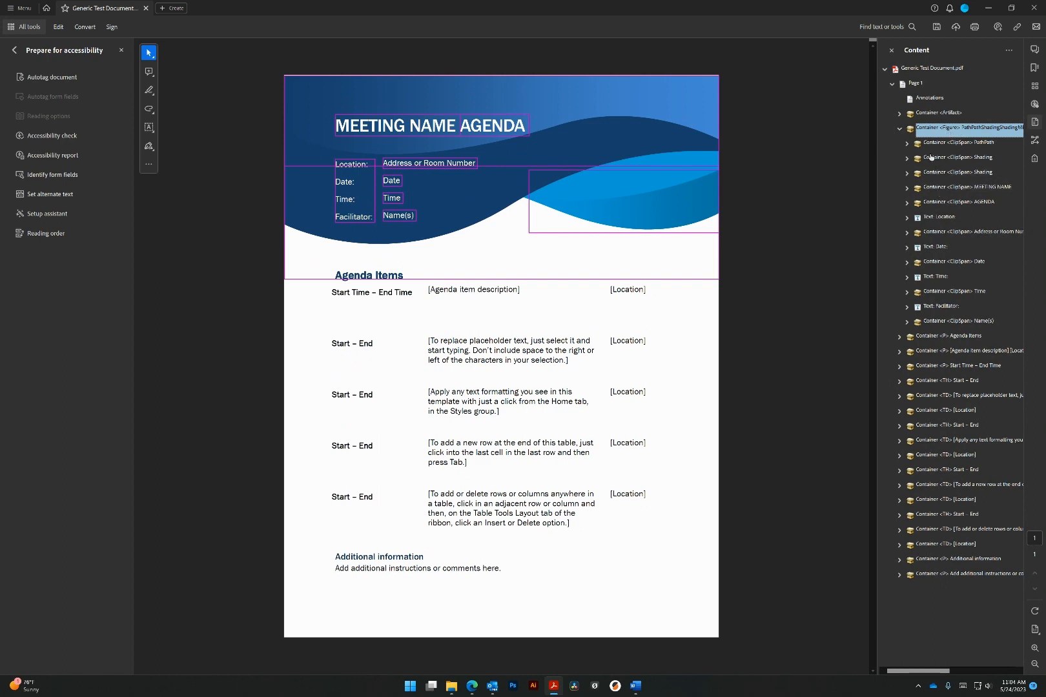
pyautogui.rightClick(942, 138)
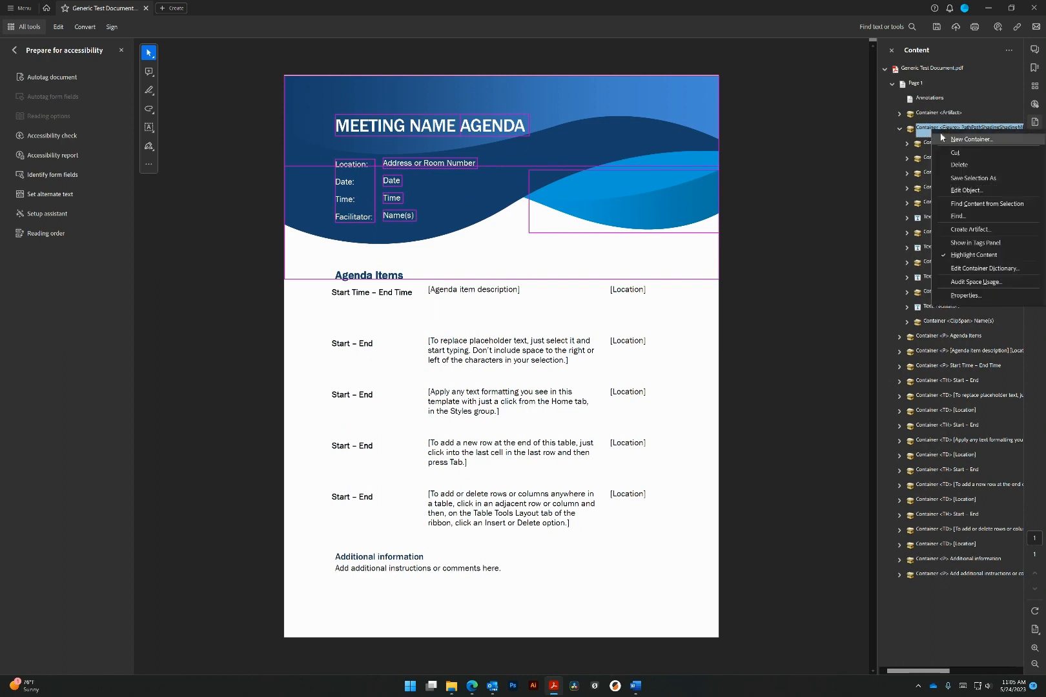
pyautogui.click(961, 296)
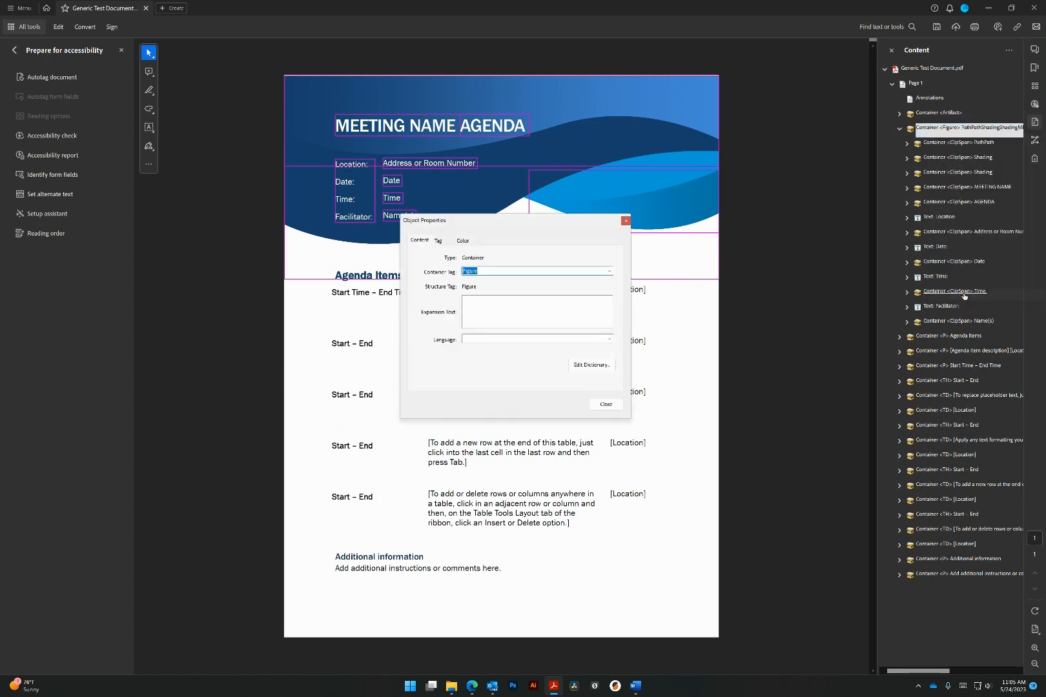
pyautogui.click(444, 243)
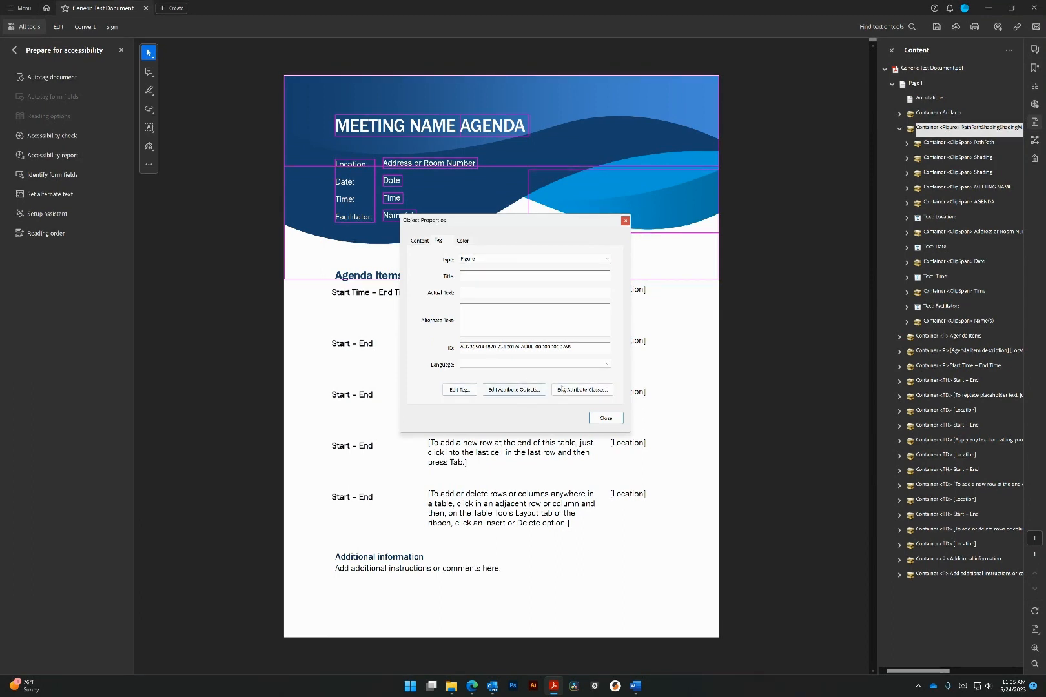
# - Inspect the Figure tag's element dictionary without changing it, close the properties and collapse the container
pyautogui.click(459, 389)
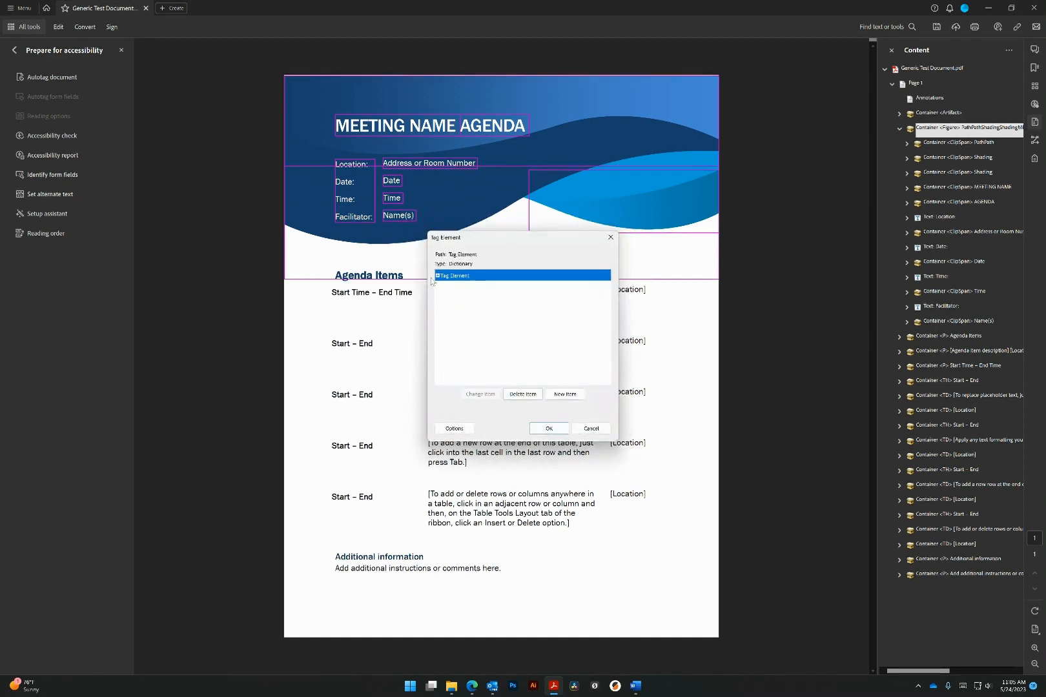
pyautogui.click(438, 275)
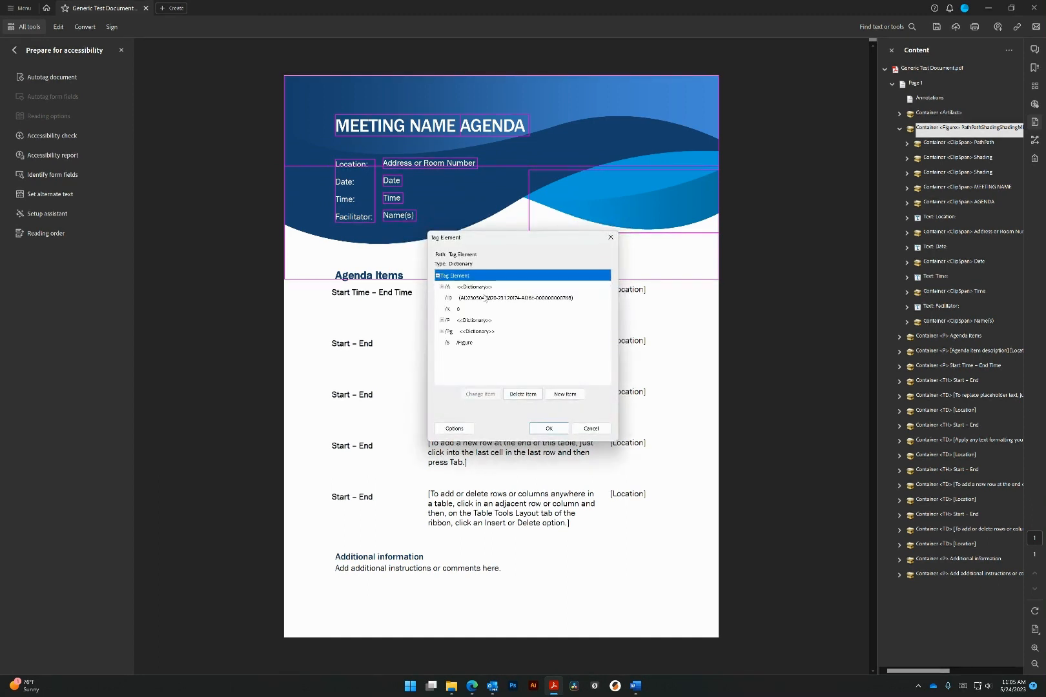
pyautogui.click(605, 430)
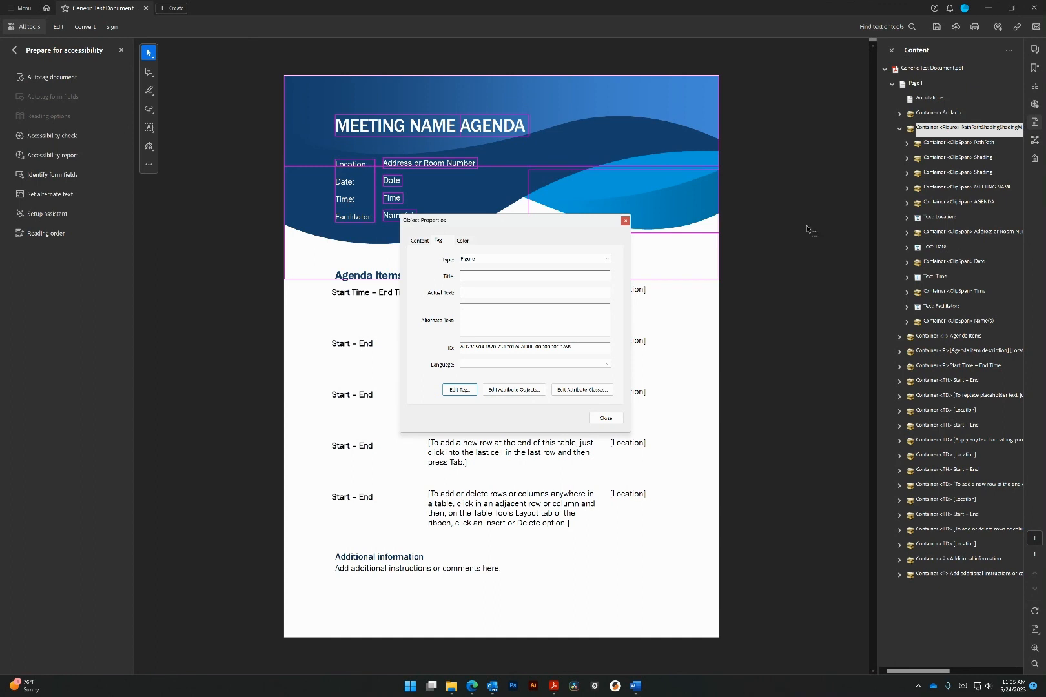
pyautogui.click(625, 221)
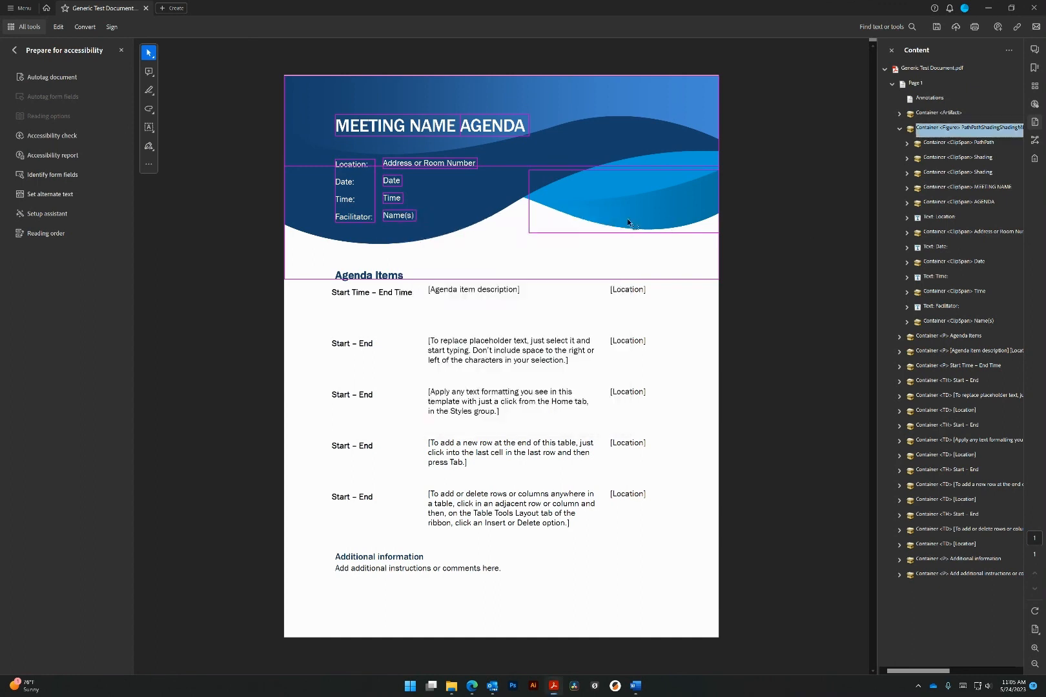
pyautogui.click(899, 129)
# - Expand the Additional information container down to its characters, and highlight its first letter and its whole text object on the page
pyautogui.click(899, 366)
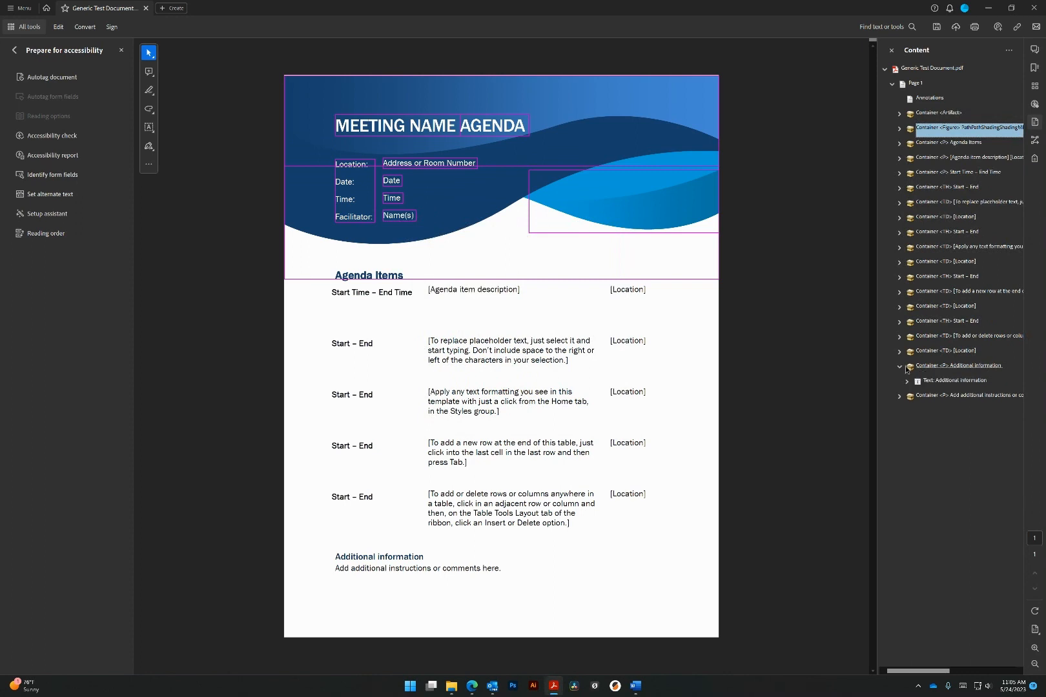
pyautogui.click(934, 366)
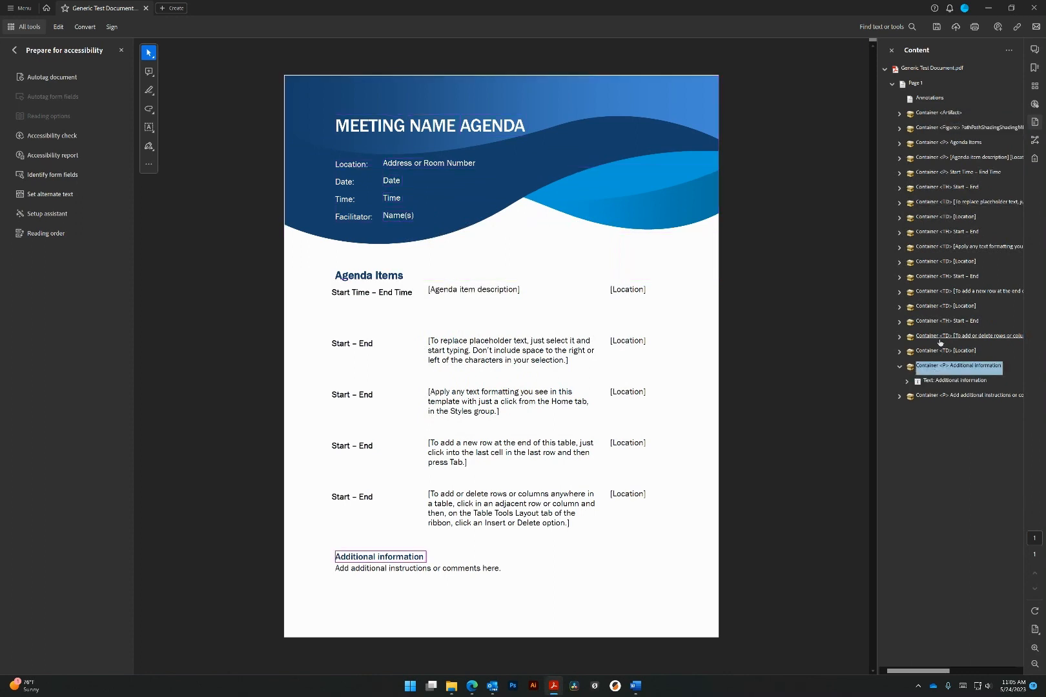
pyautogui.click(907, 380)
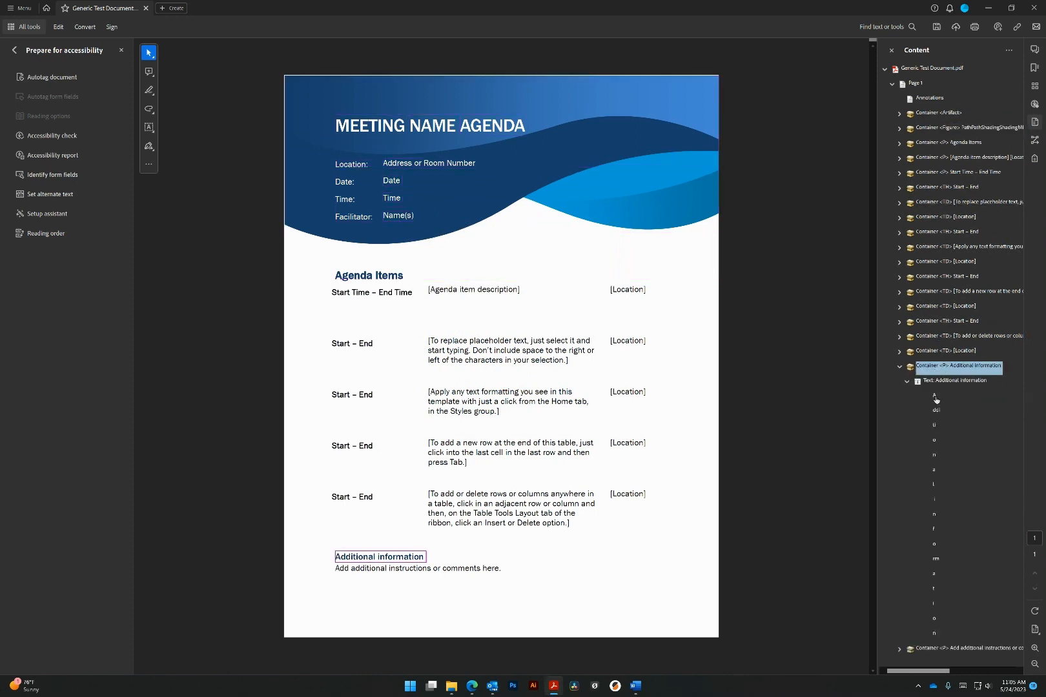
pyautogui.click(935, 396)
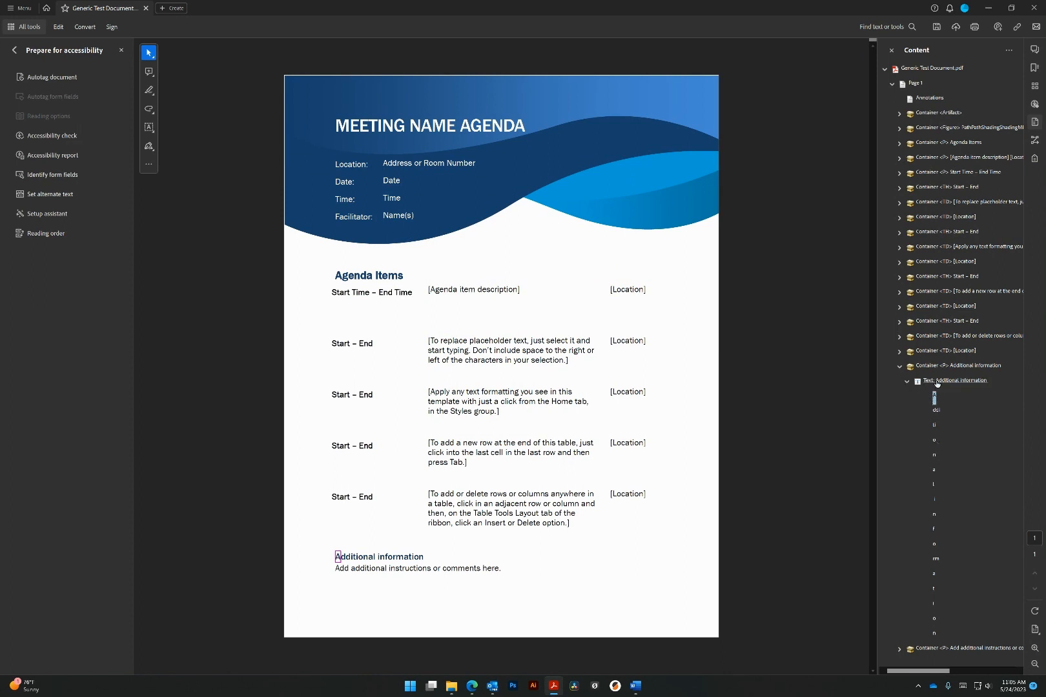
pyautogui.click(937, 381)
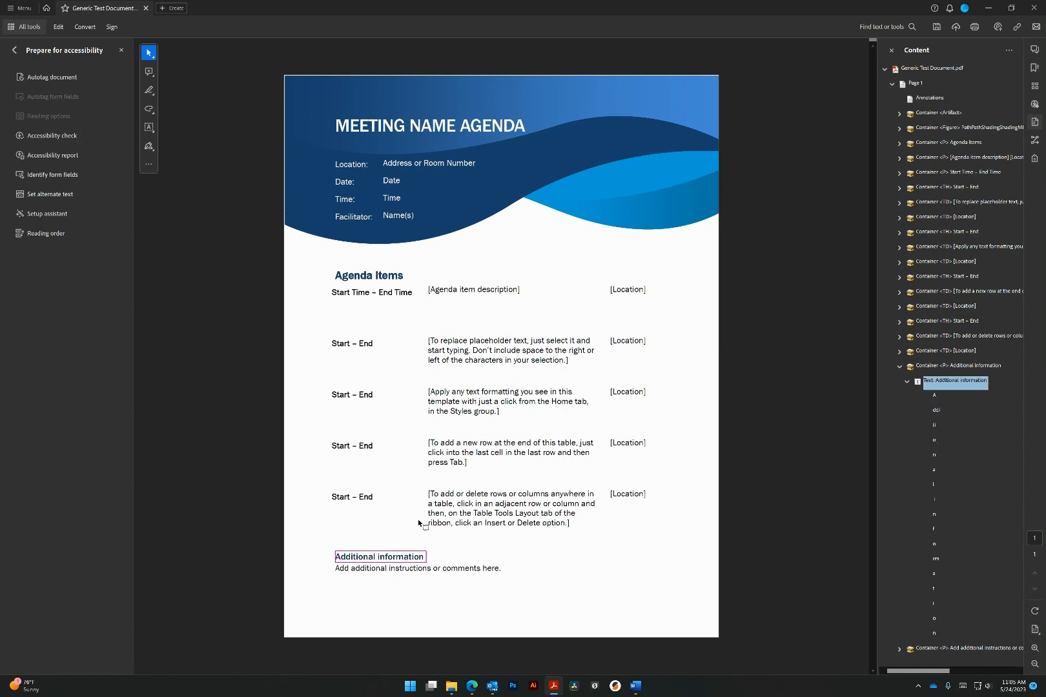
# - Highlight the next few character runs of the Additional information text on the page one by one, and collapse the text object and its container
pyautogui.click(353, 555)
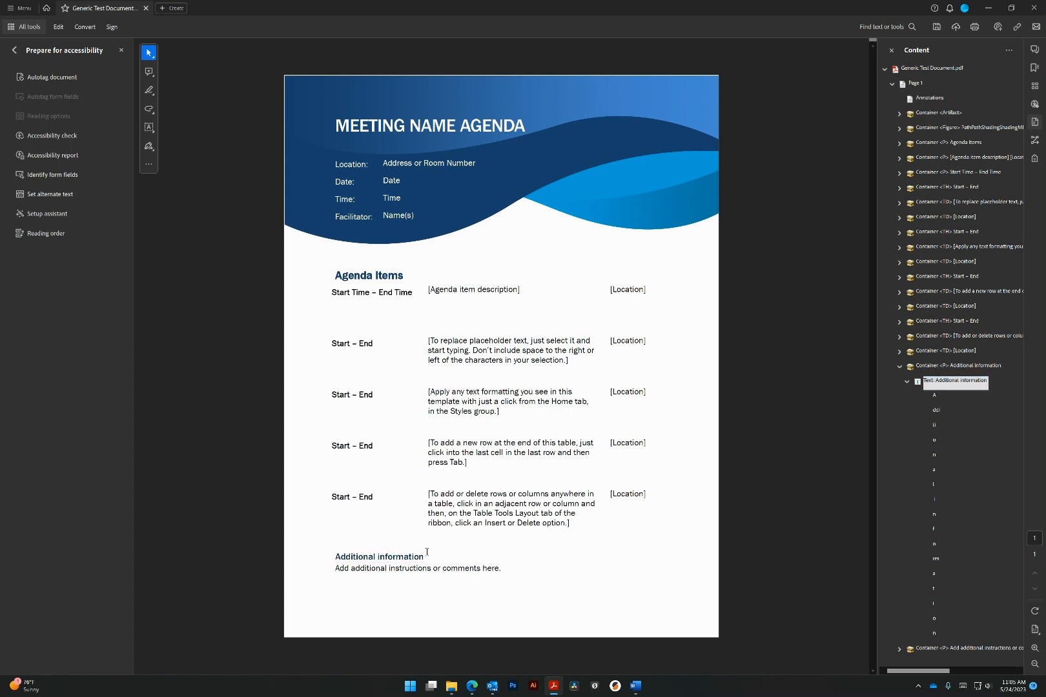
pyautogui.click(935, 412)
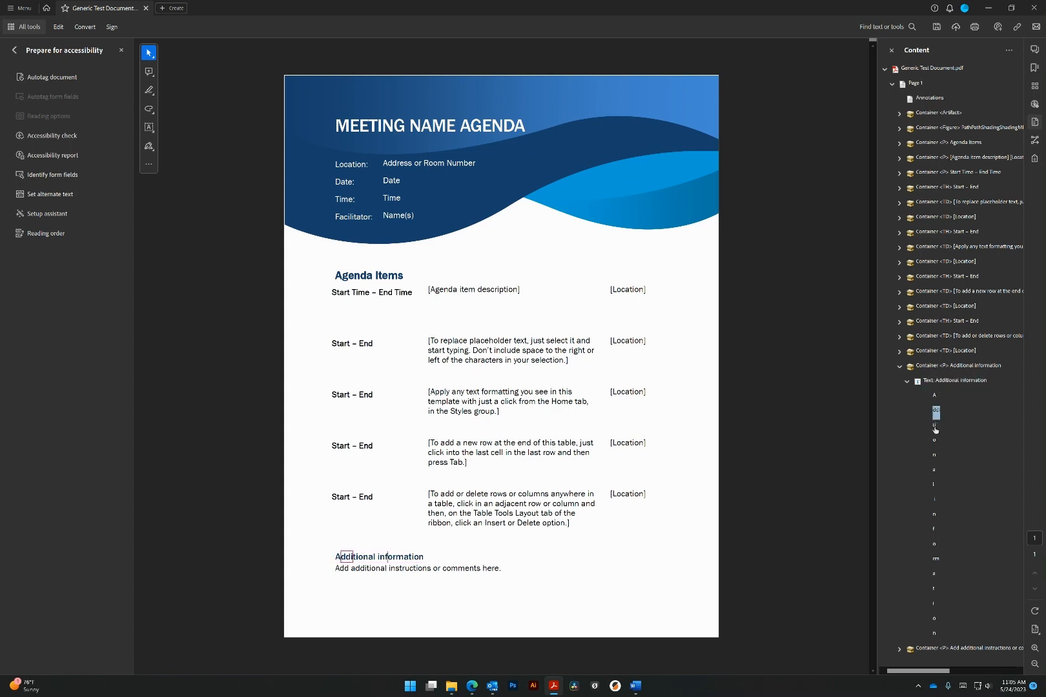
pyautogui.click(935, 426)
pyautogui.rightClick(934, 441)
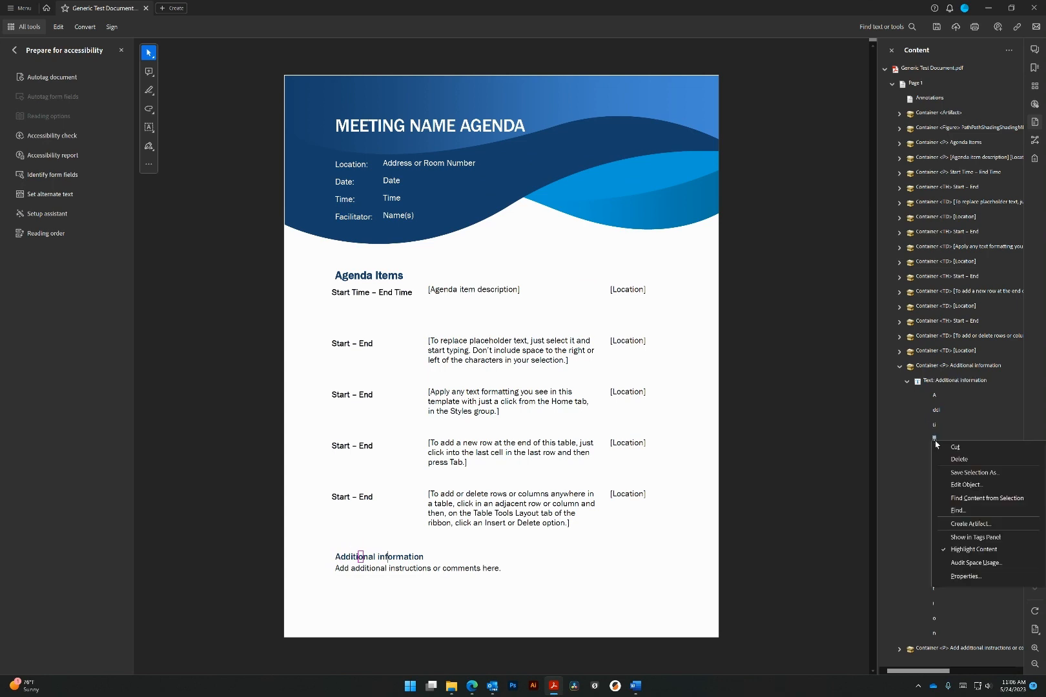
pyautogui.click(902, 444)
pyautogui.click(907, 381)
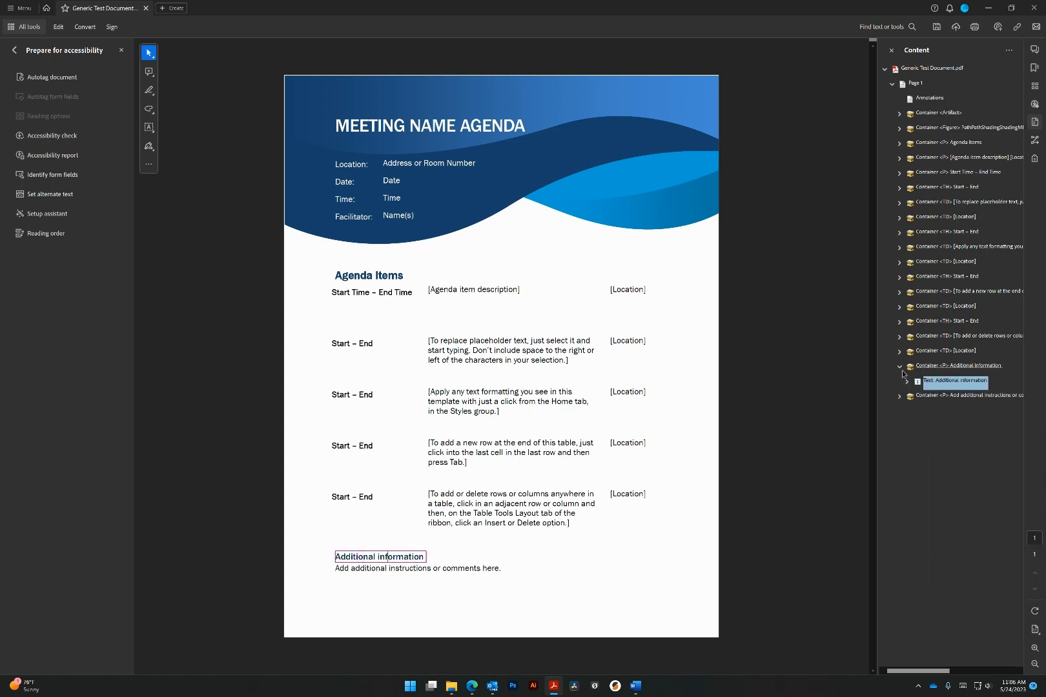
pyautogui.click(899, 367)
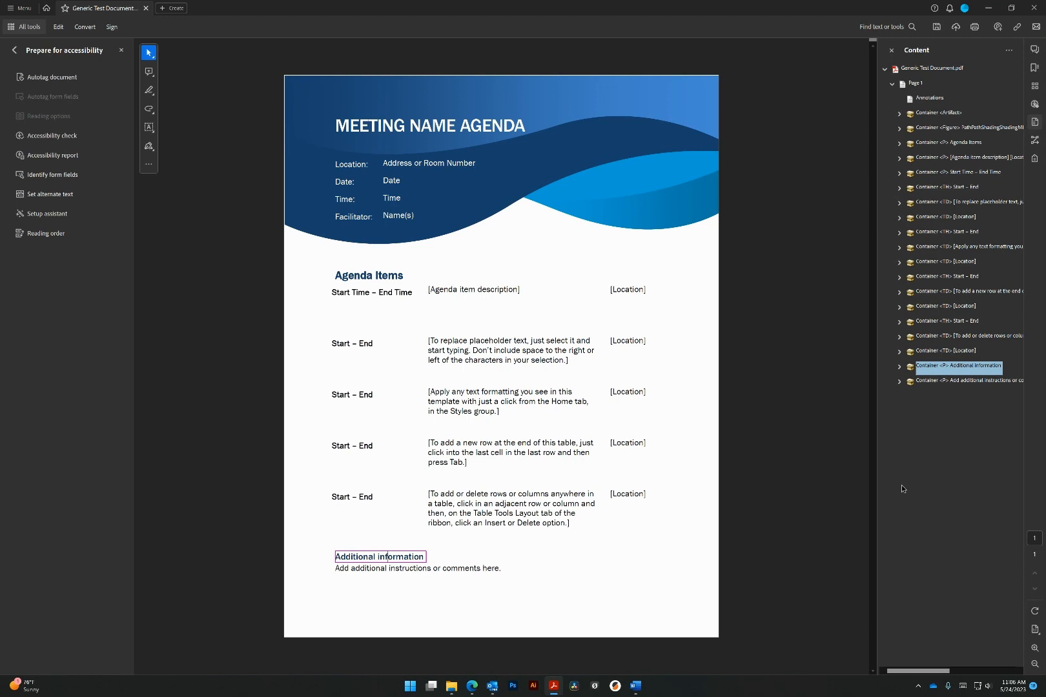
# - Re-expand the Additional information container, inspect the content and tag properties of its second character run, including the tag ID, and close the properties
pyautogui.click(899, 368)
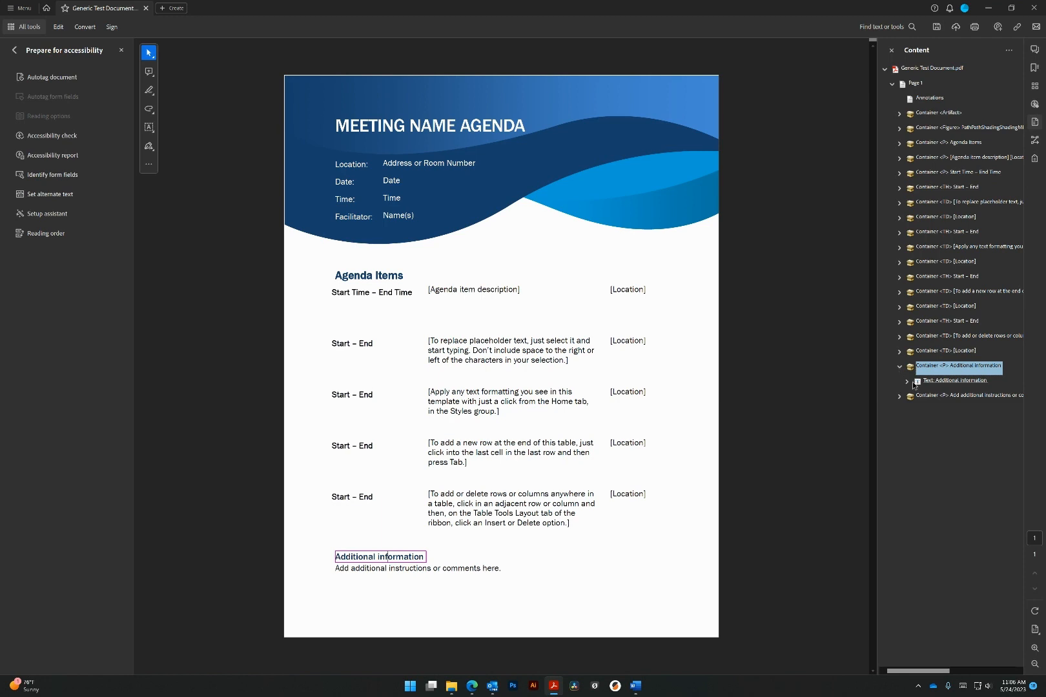
pyautogui.click(907, 381)
pyautogui.click(936, 414)
pyautogui.rightClick(936, 413)
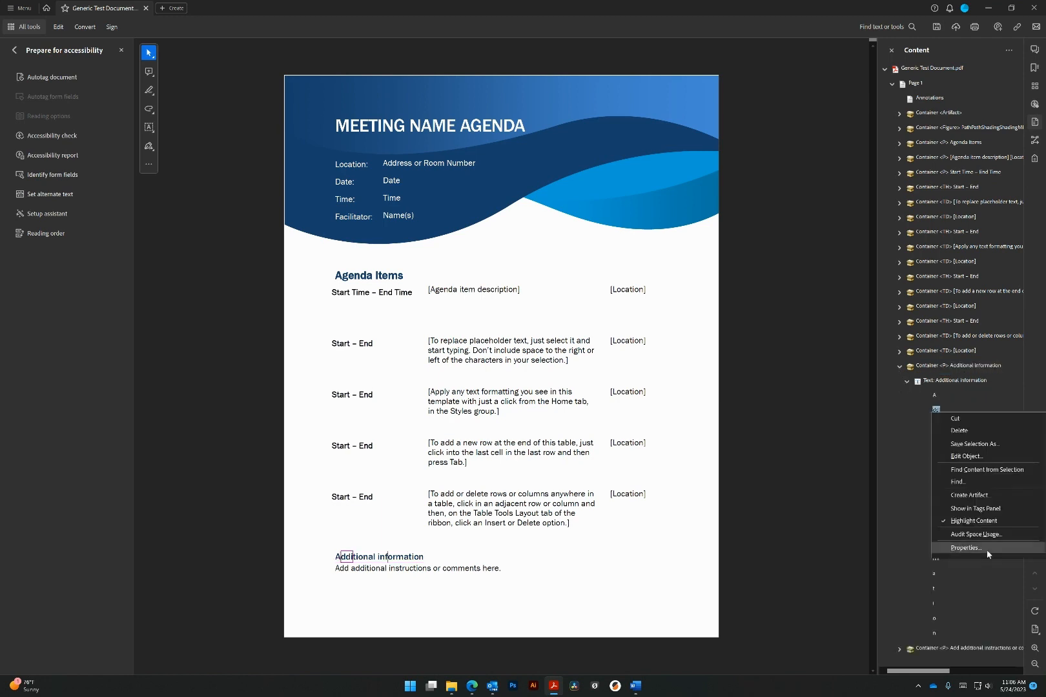
pyautogui.click(949, 550)
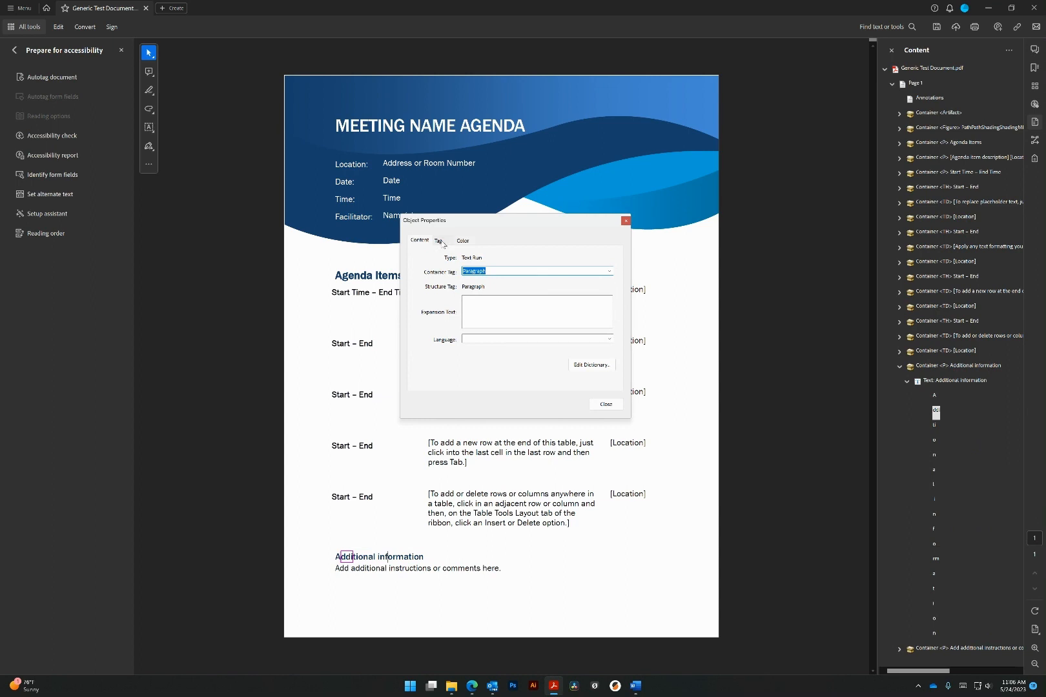
pyautogui.click(439, 240)
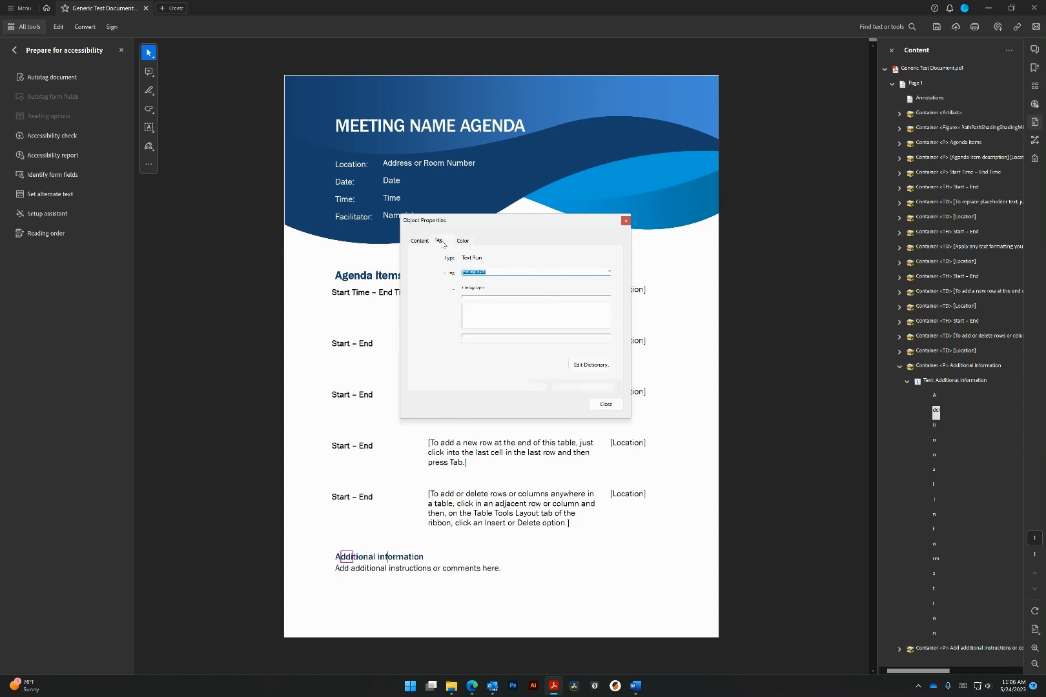
pyautogui.moveTo(573, 348); pyautogui.dragTo(456, 348)
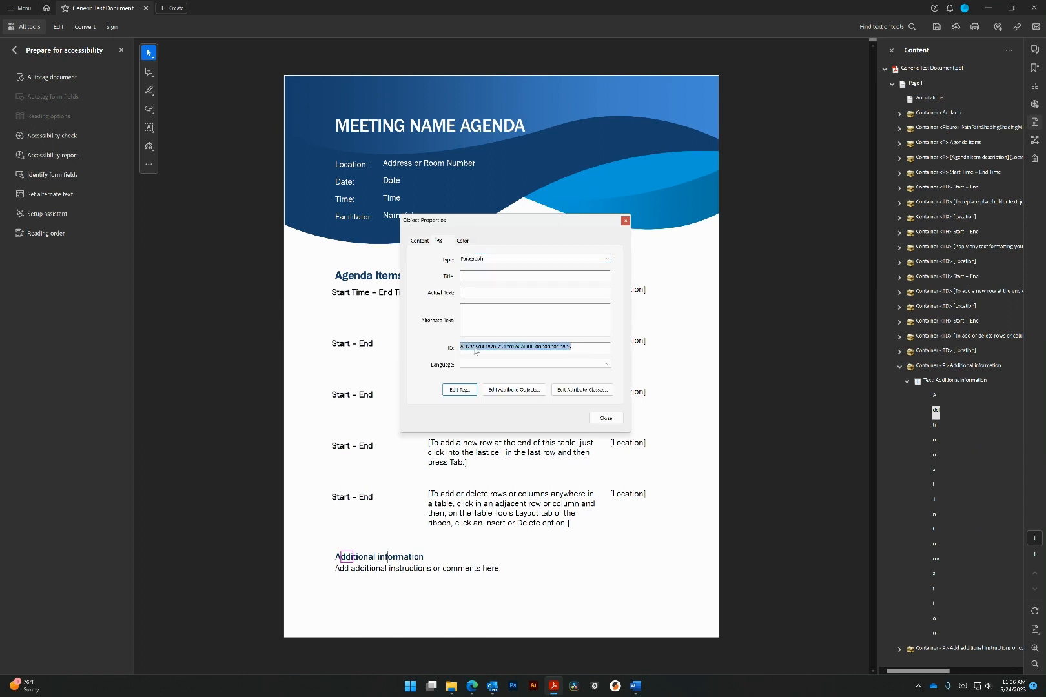
pyautogui.click(616, 417)
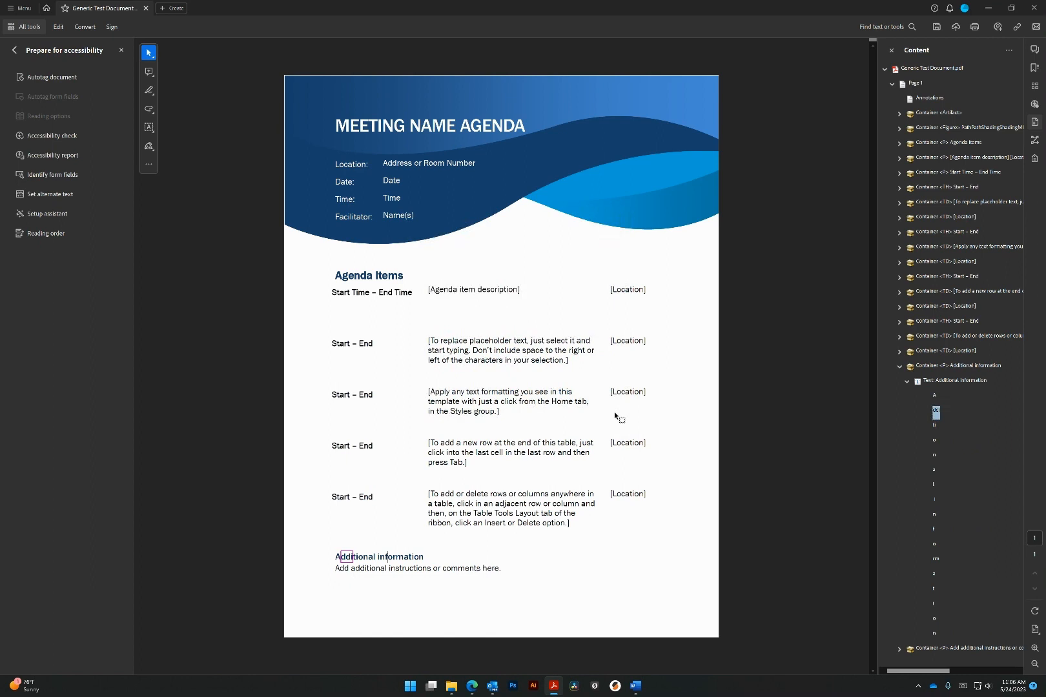